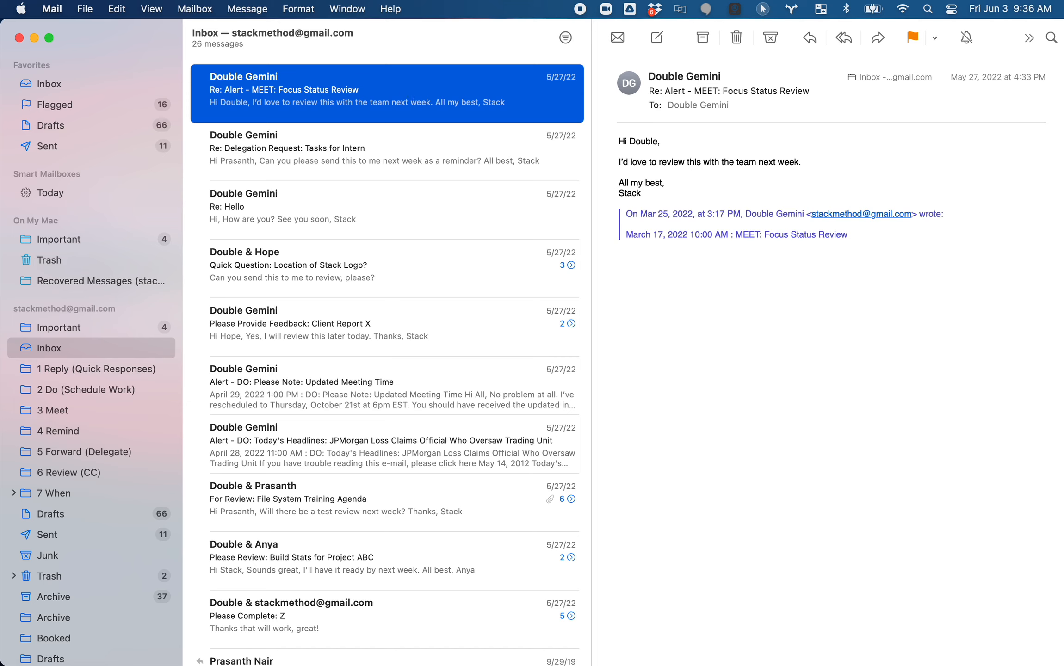
Switch to System Preferences and open the Keyboard settings for App Shortcuts.
click(250, 11)
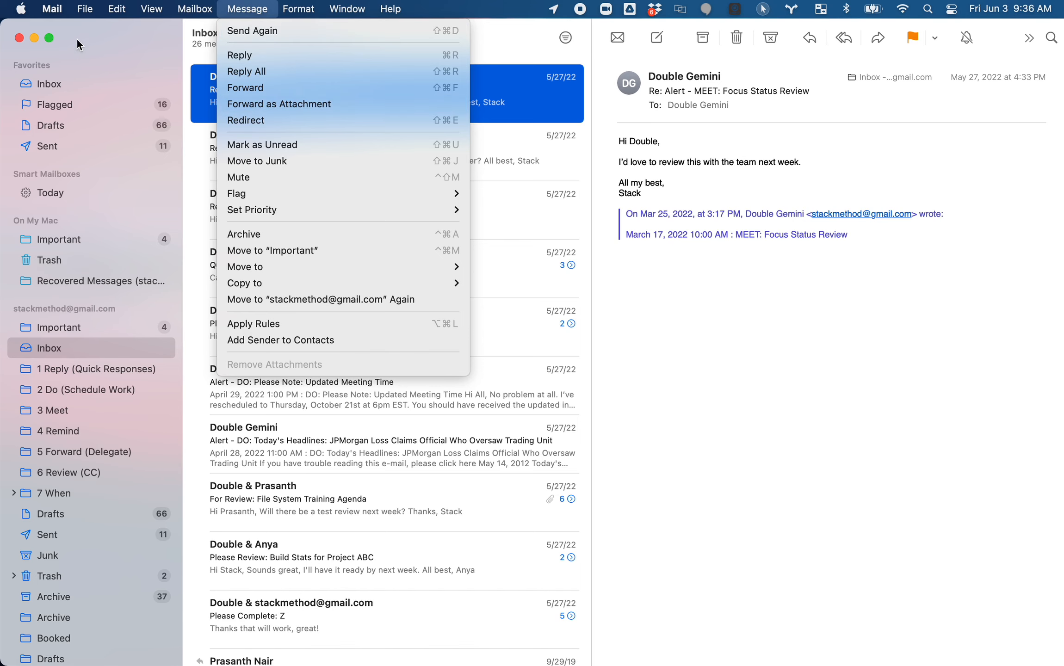
mouse_move(12, 7)
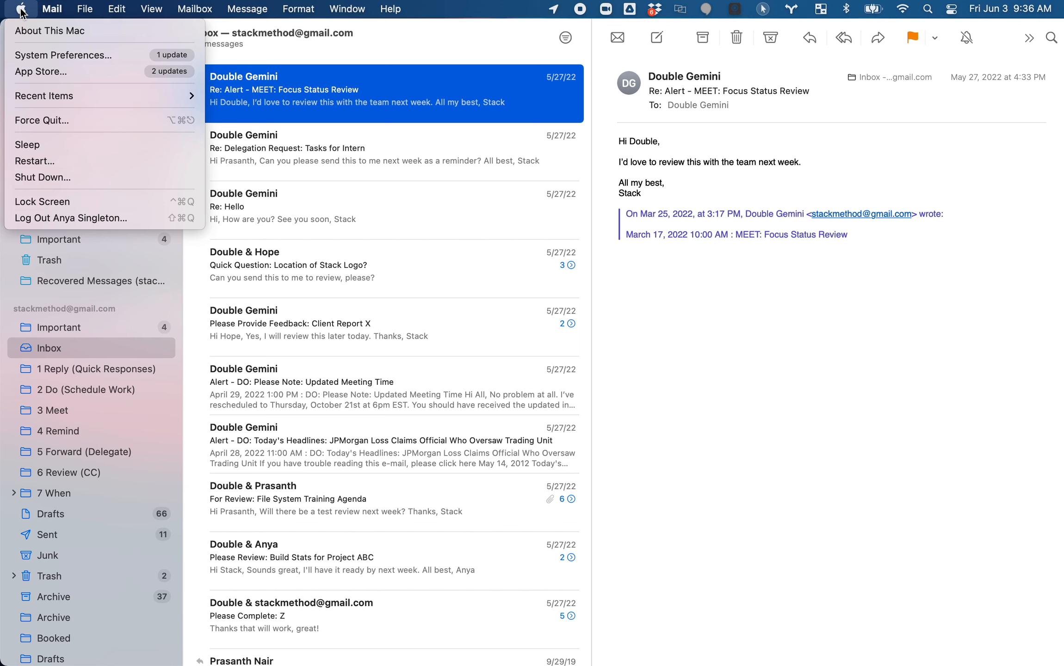
click(41, 56)
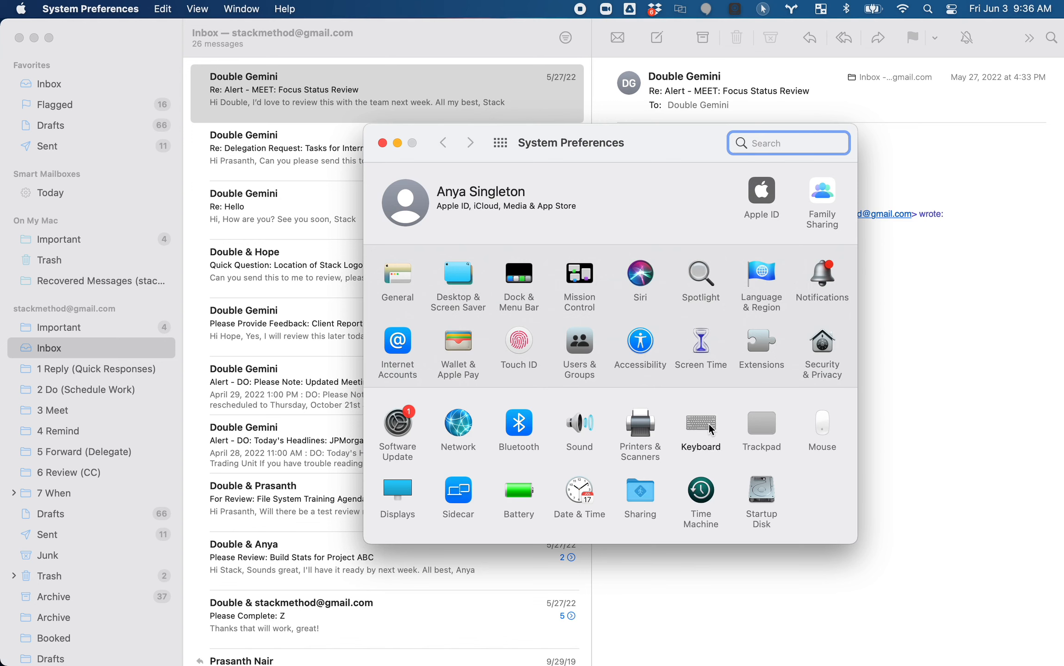
click(709, 424)
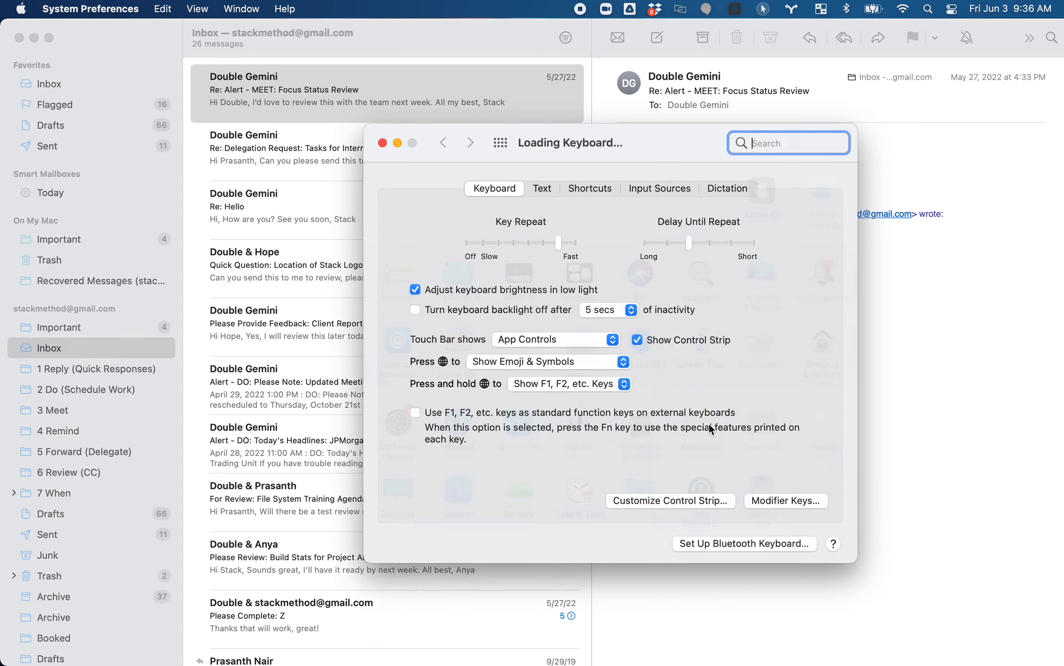
click(594, 188)
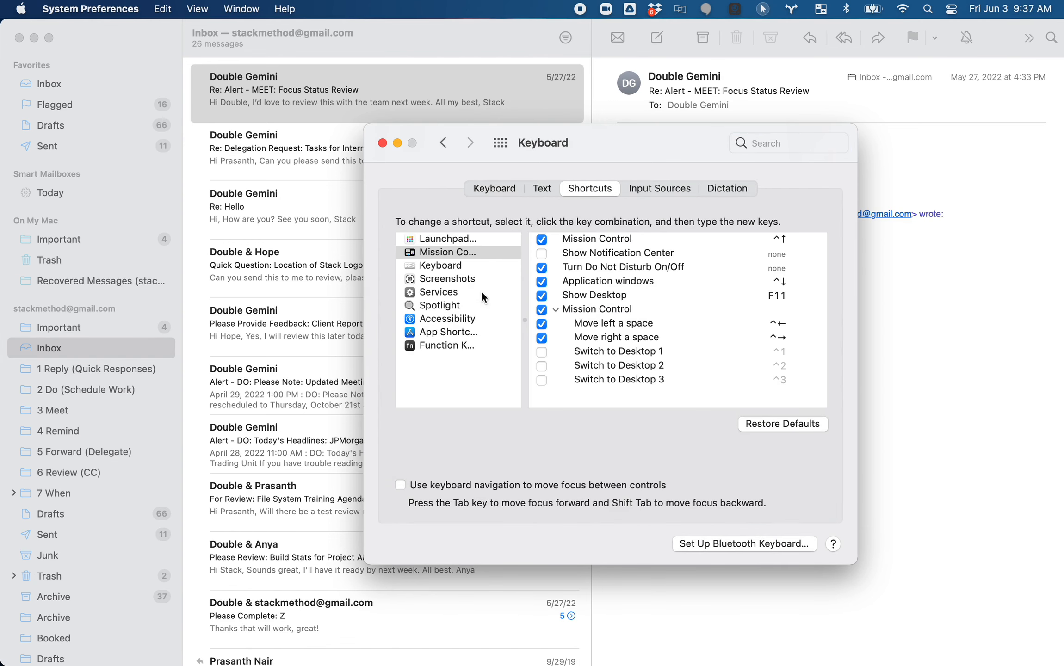
click(454, 331)
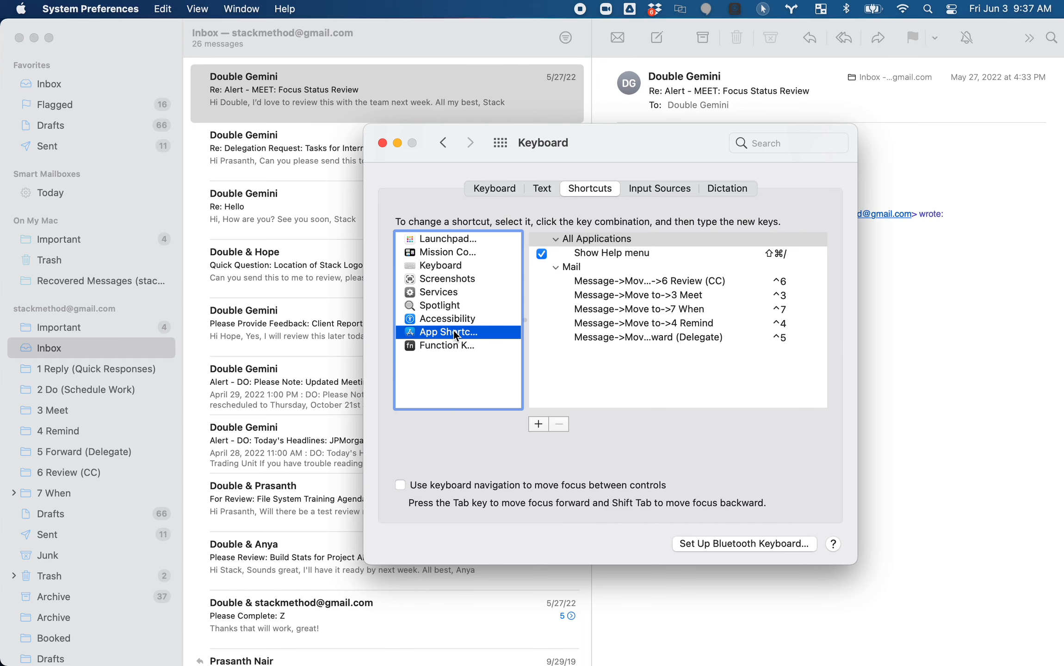
Start a new app shortcut for Mail with the menu title "Message->Move to->1 Reply (Quick Responses)".
click(538, 424)
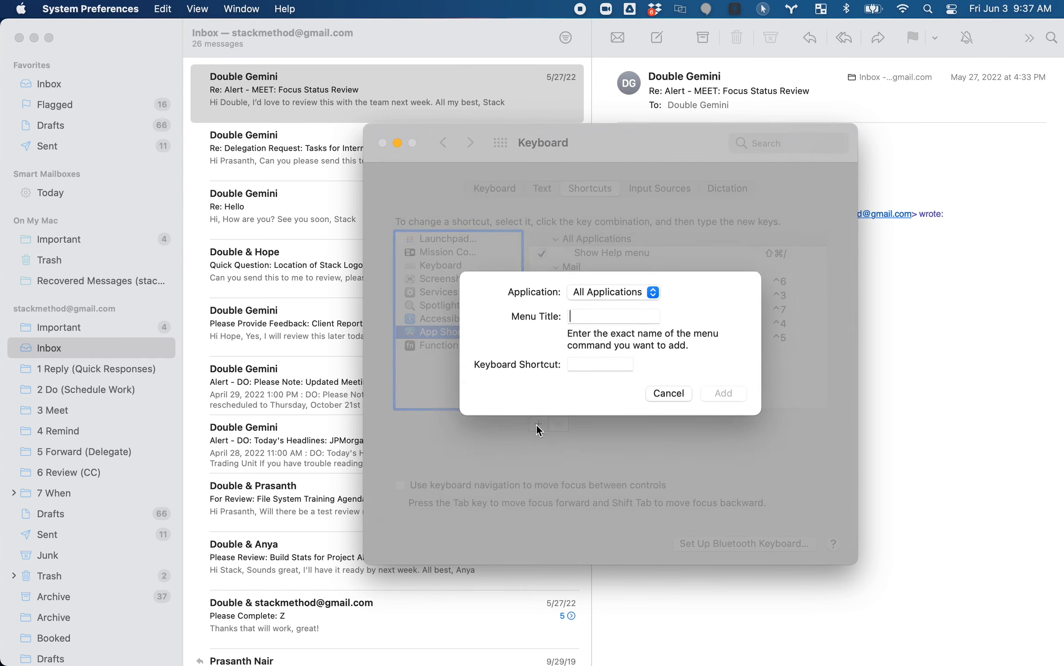
click(653, 293)
scroll(619, 509, down, 5)
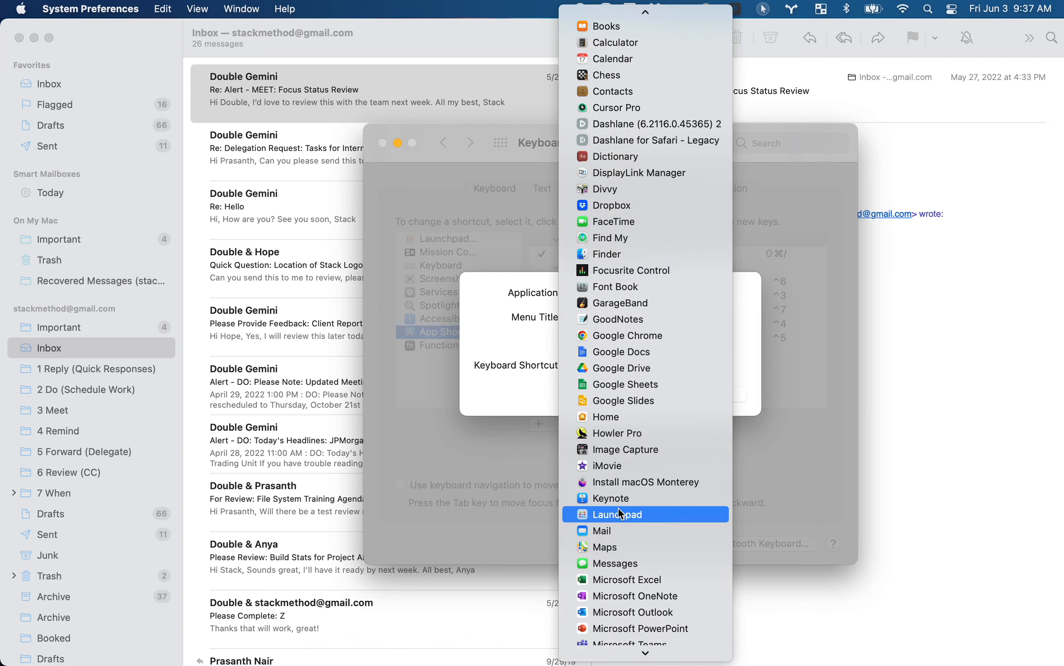
click(619, 532)
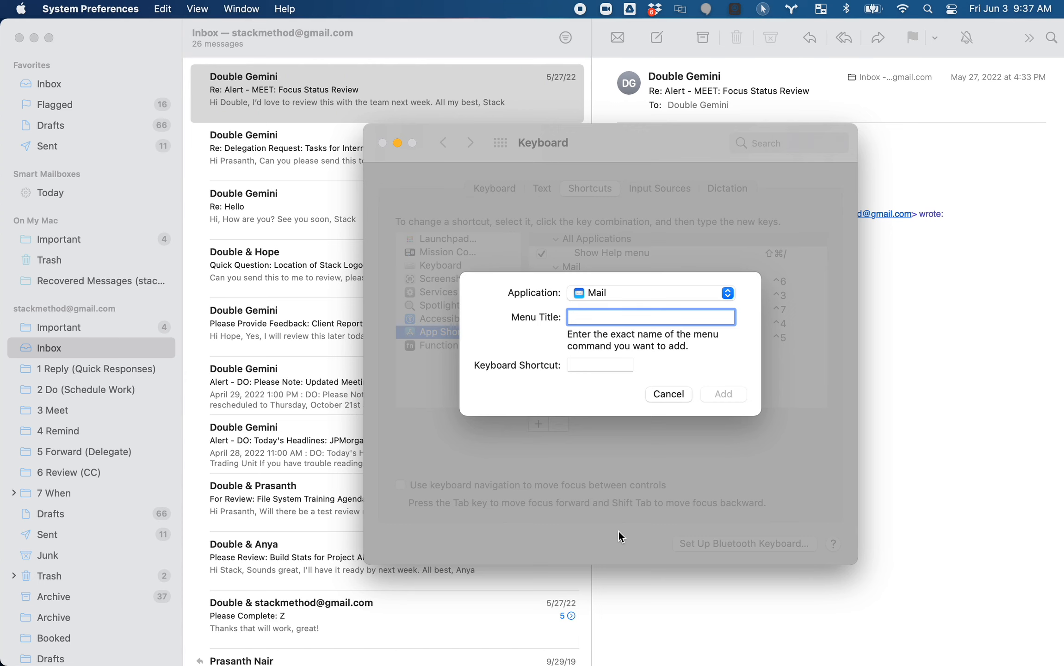
text(Message->Move to->)
text(1 Repky)
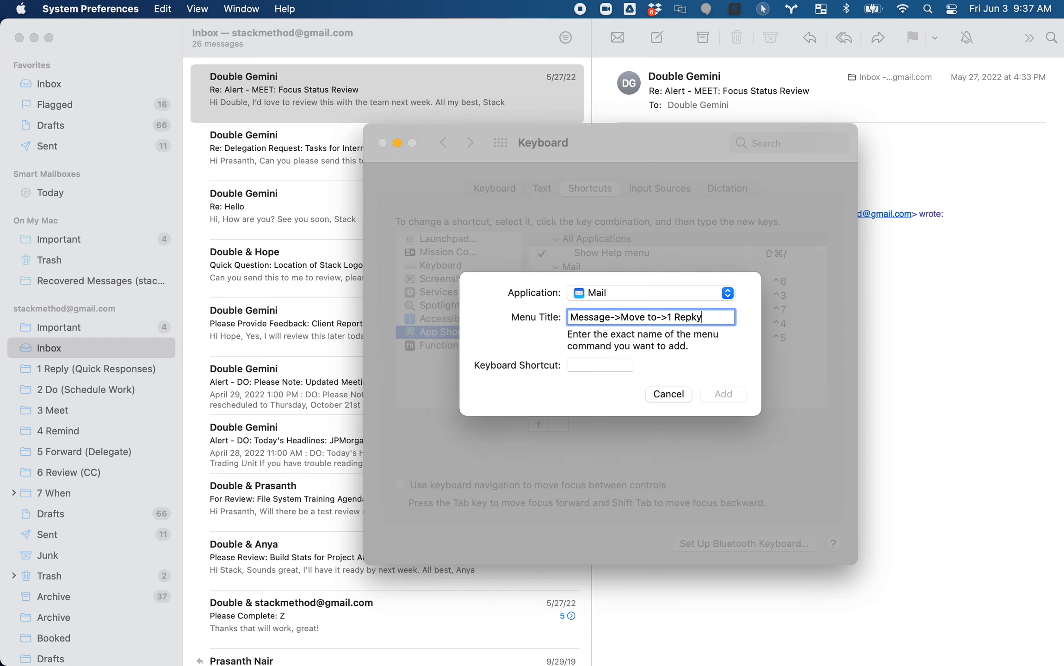
key(BackSpace)
key(BackSpace)
text(ly)
text((Quick Responses))
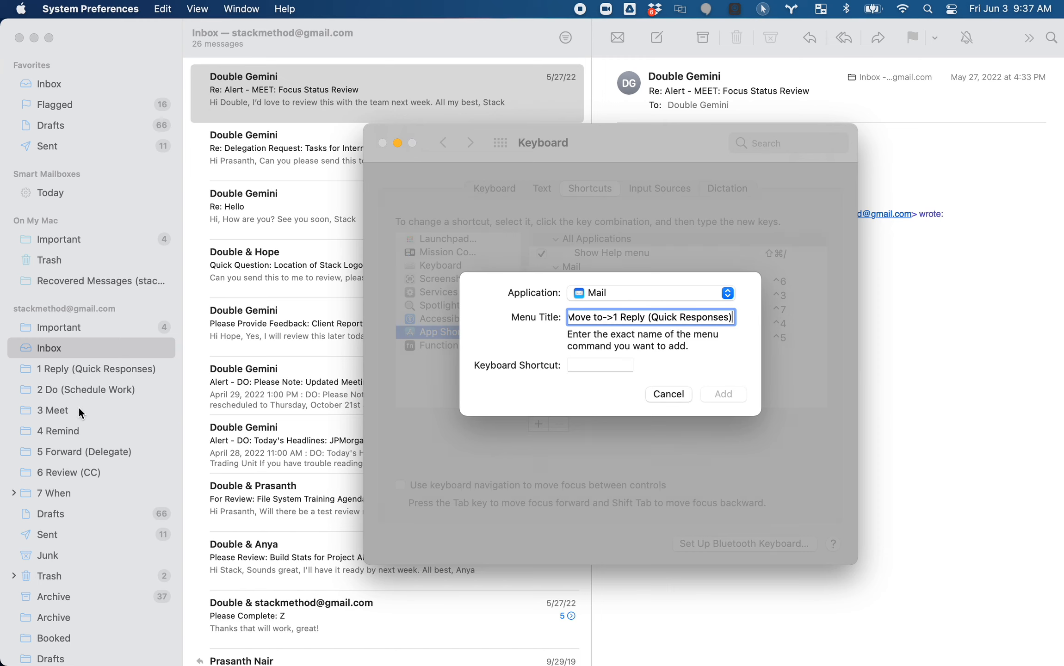
Assign Control+1 to the 1 Reply (Quick Responses) command and add the shortcut.
click(581, 365)
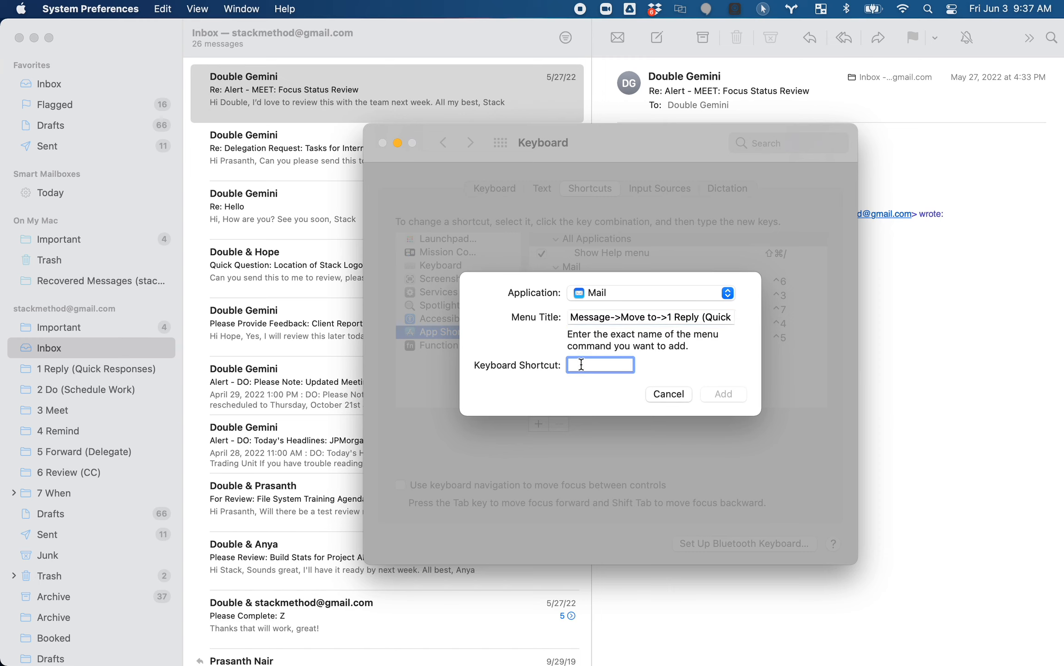
key(ctrl+1)
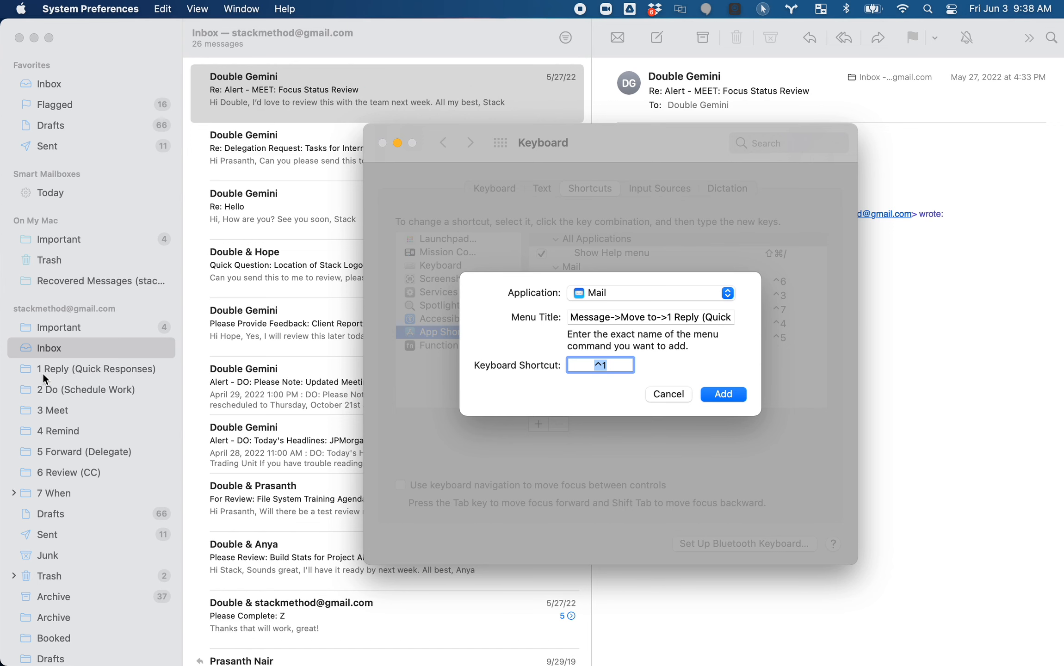
click(735, 392)
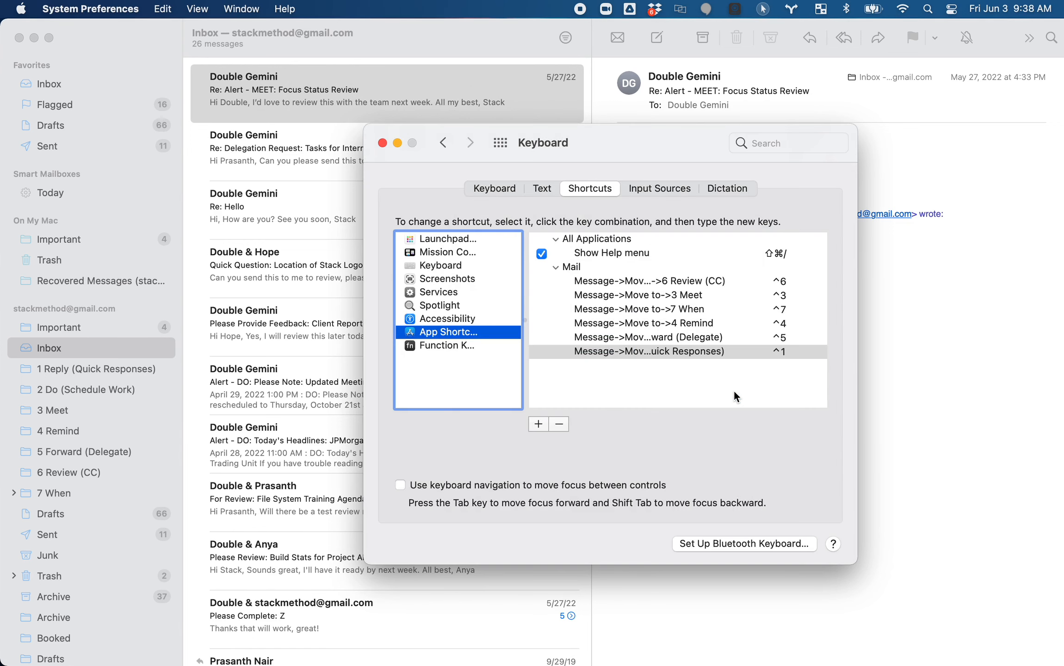
Add a Mail shortcut Control+2 for "Message->Move to->2 Do (Schedule Work)" and close System Preferences.
click(535, 425)
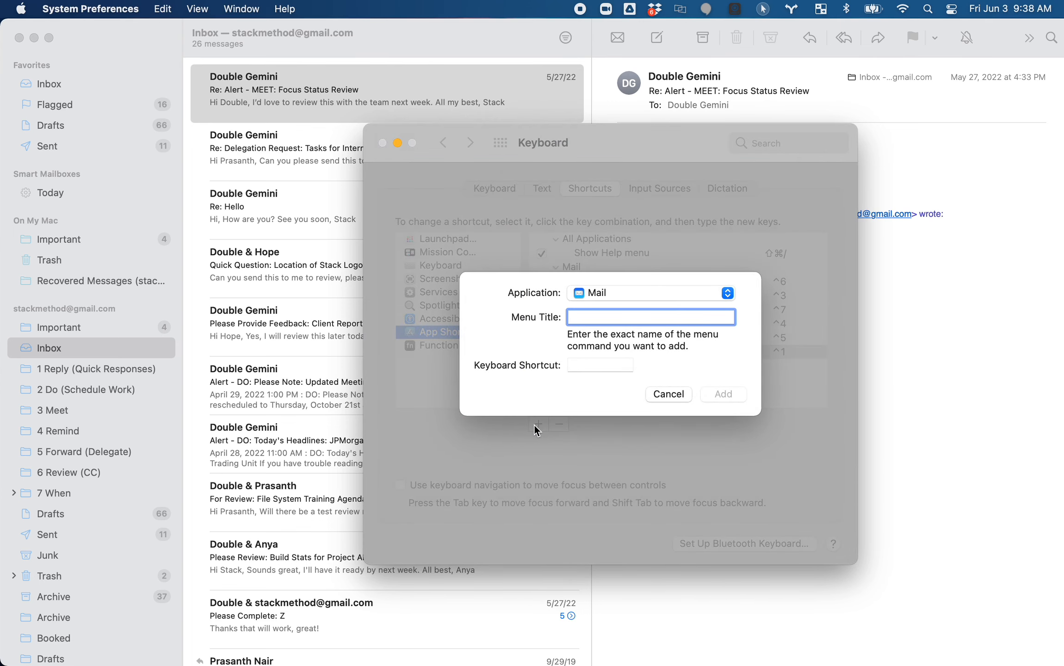
text(Message->Move to->2 Do)
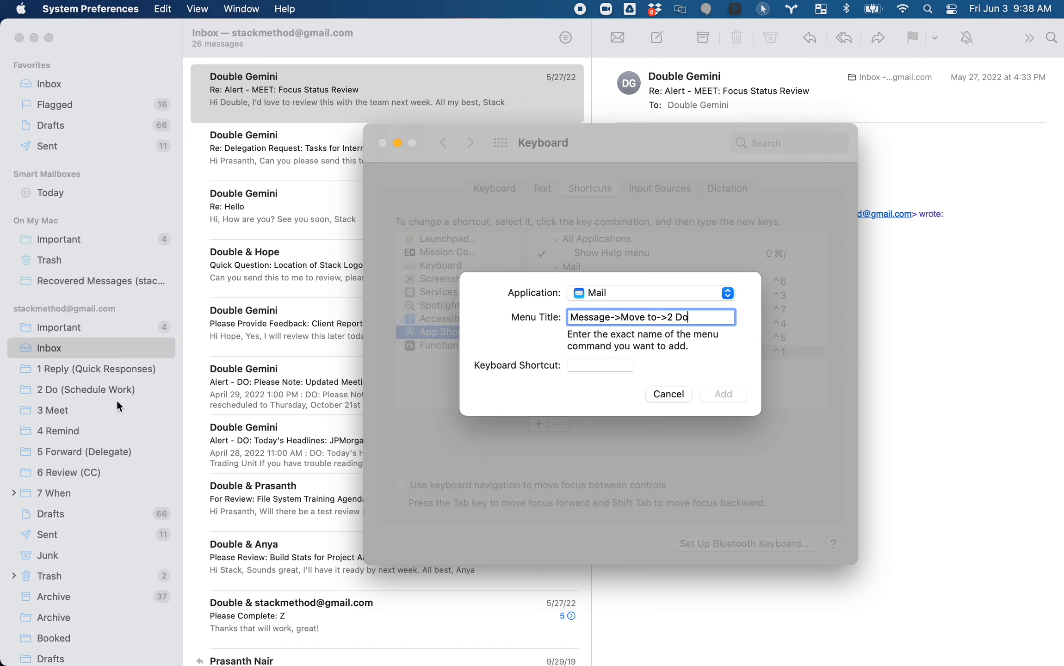
text( (Schedule Work))
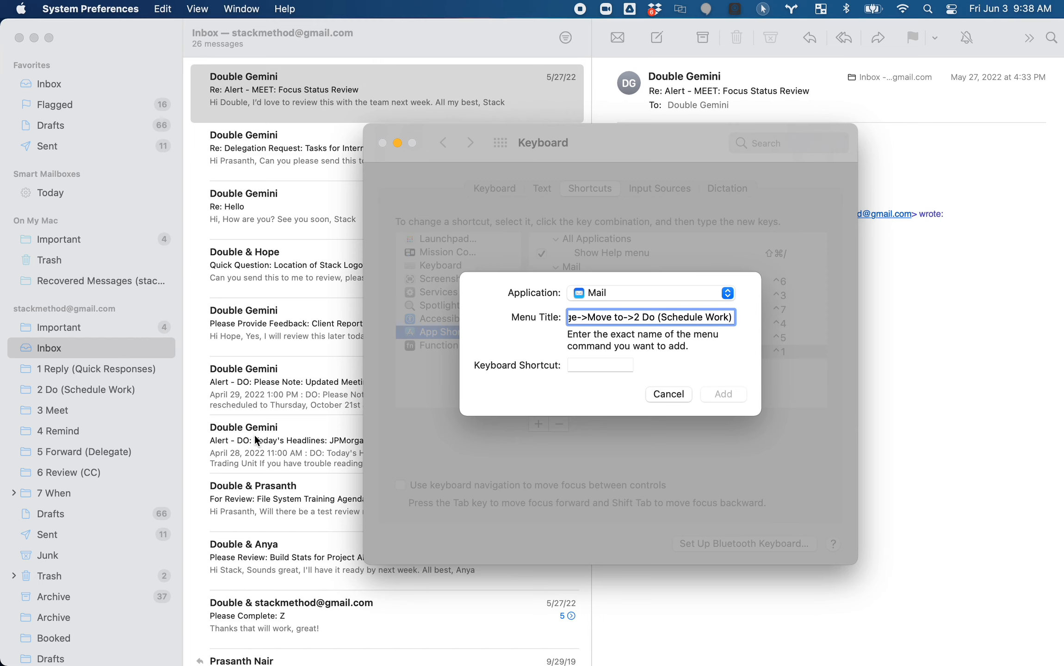
click(624, 362)
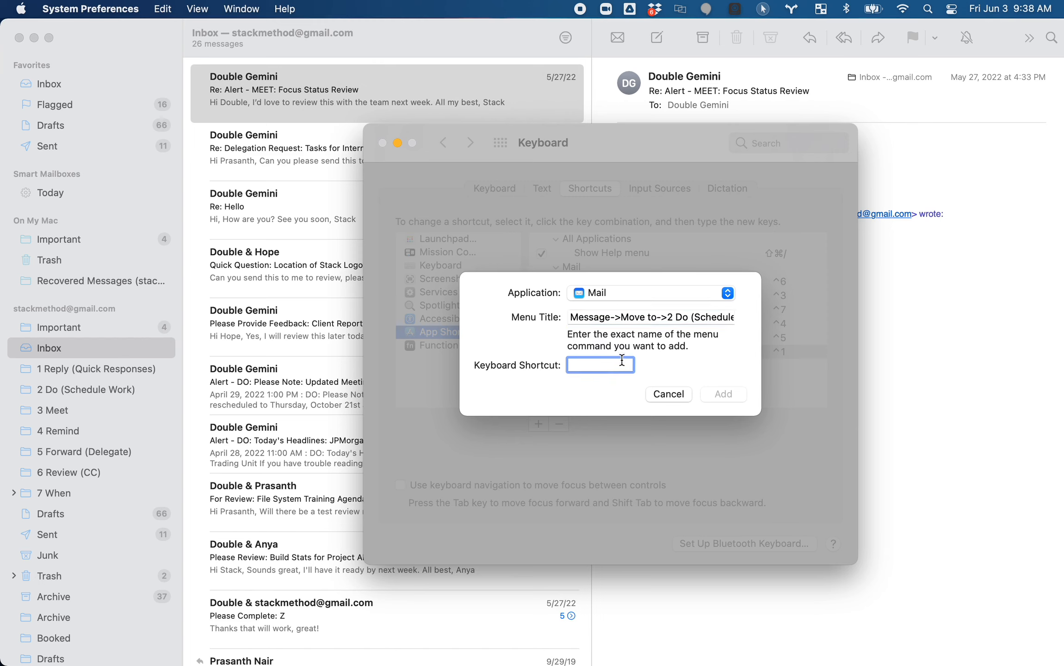
key(ctrl+2)
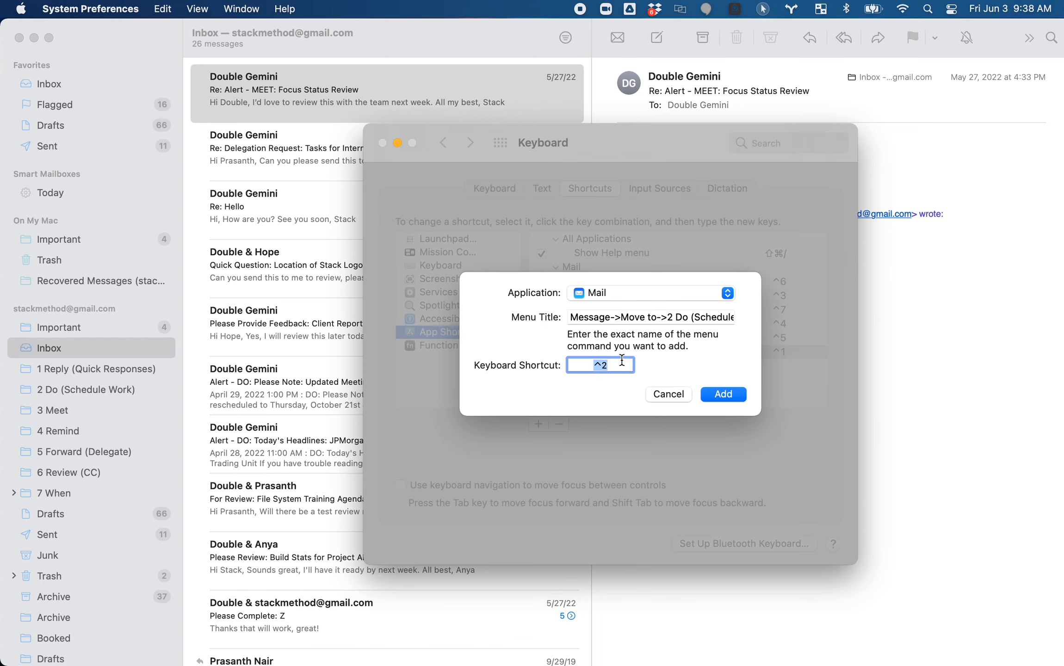
click(733, 395)
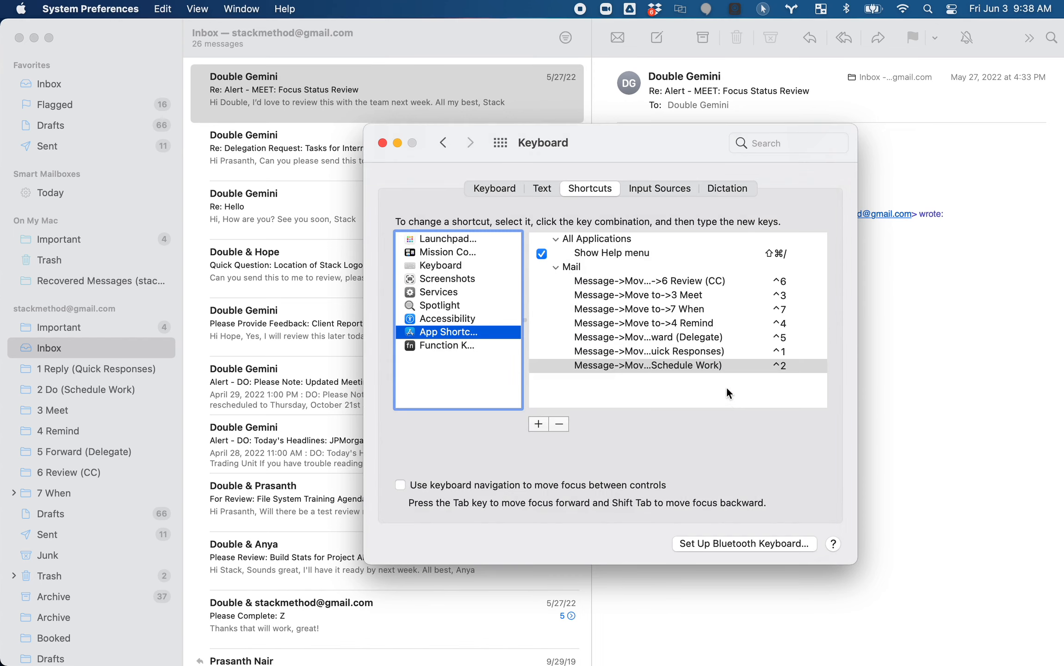
click(383, 143)
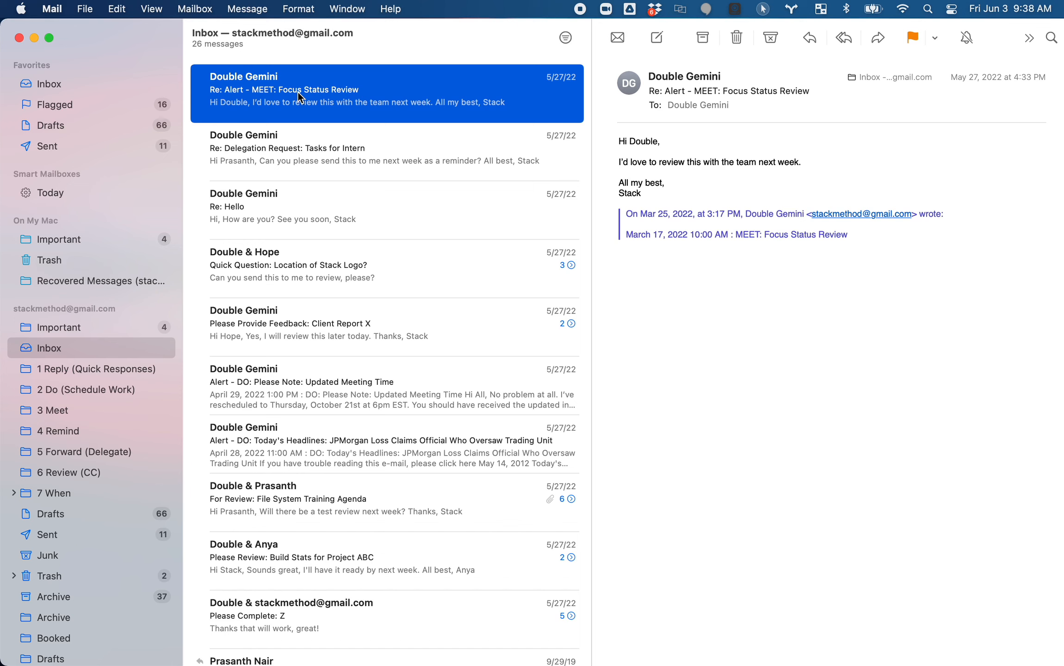
Move the "Re: Alert - MEET: Focus Status Review" email from the inbox to 3 Meet and check it in that folder.
key(ctrl+super+a)
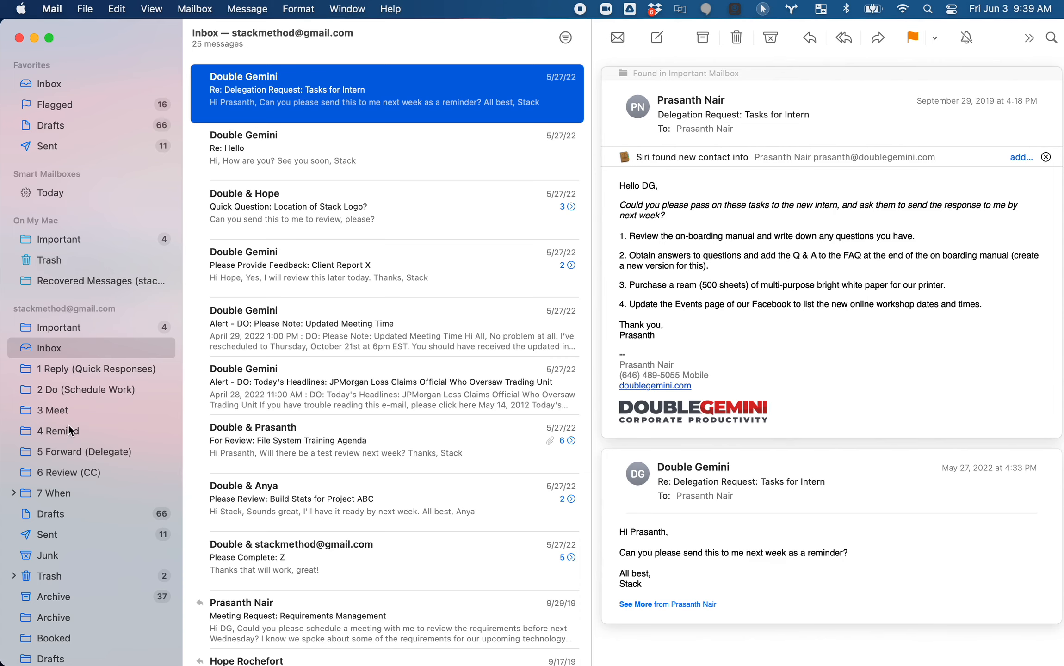
click(69, 410)
click(286, 102)
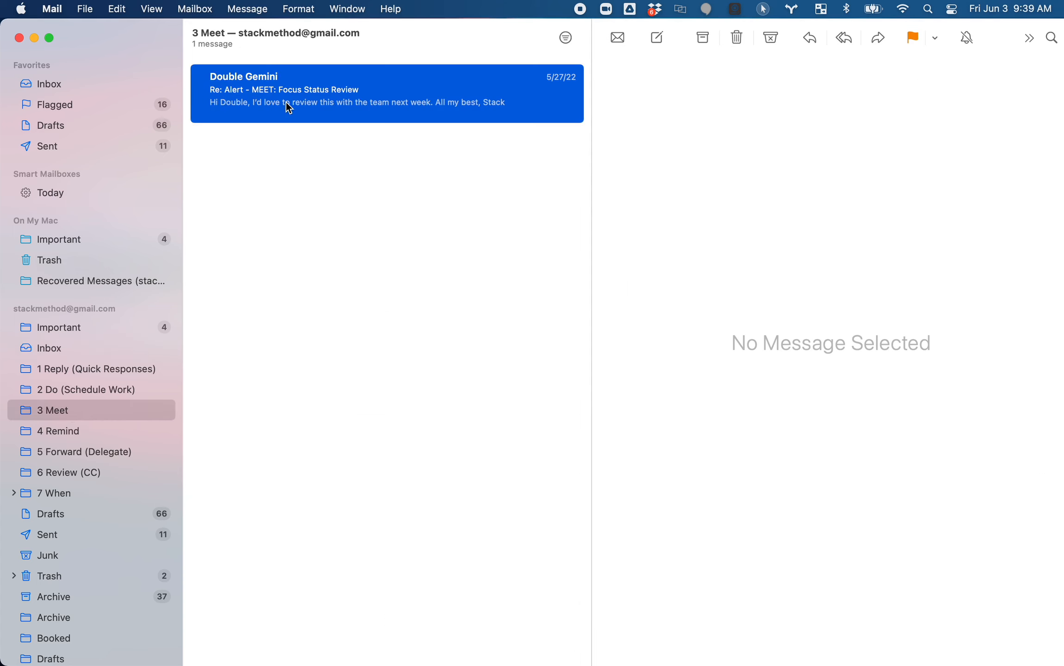
Check the 1 Reply (Quick Responses) folder and compare the available message commands there and in the inbox.
click(52, 370)
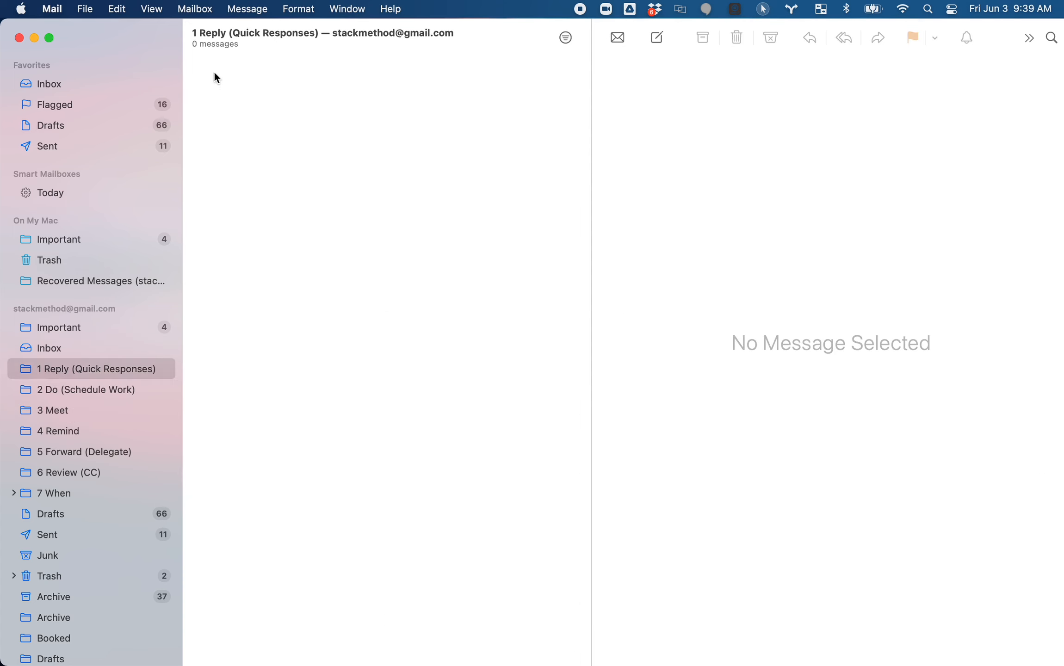
click(247, 9)
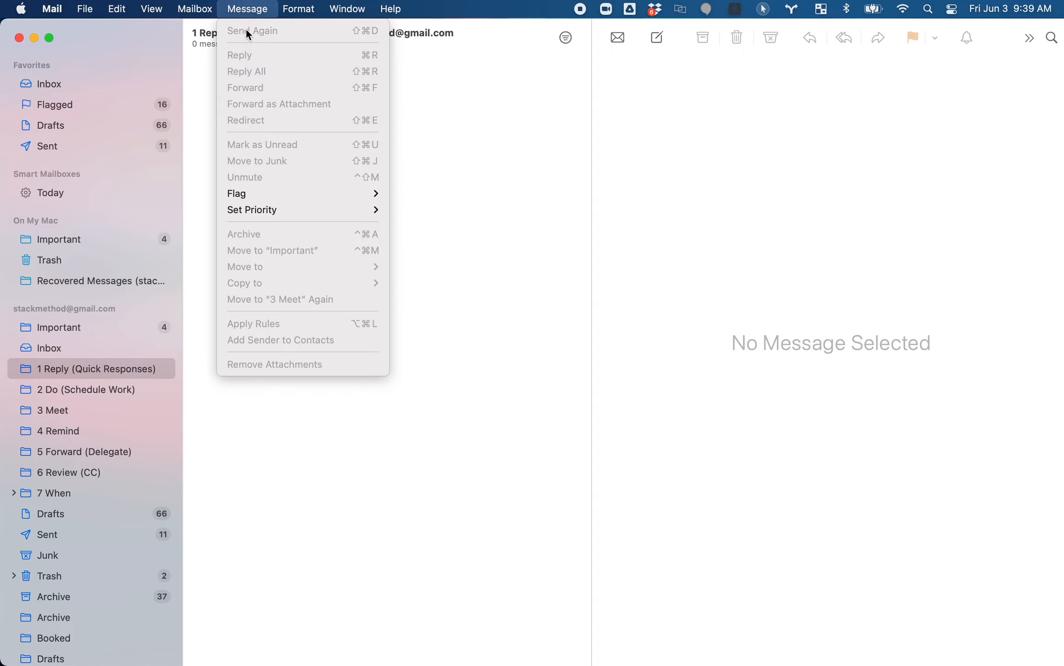
click(48, 350)
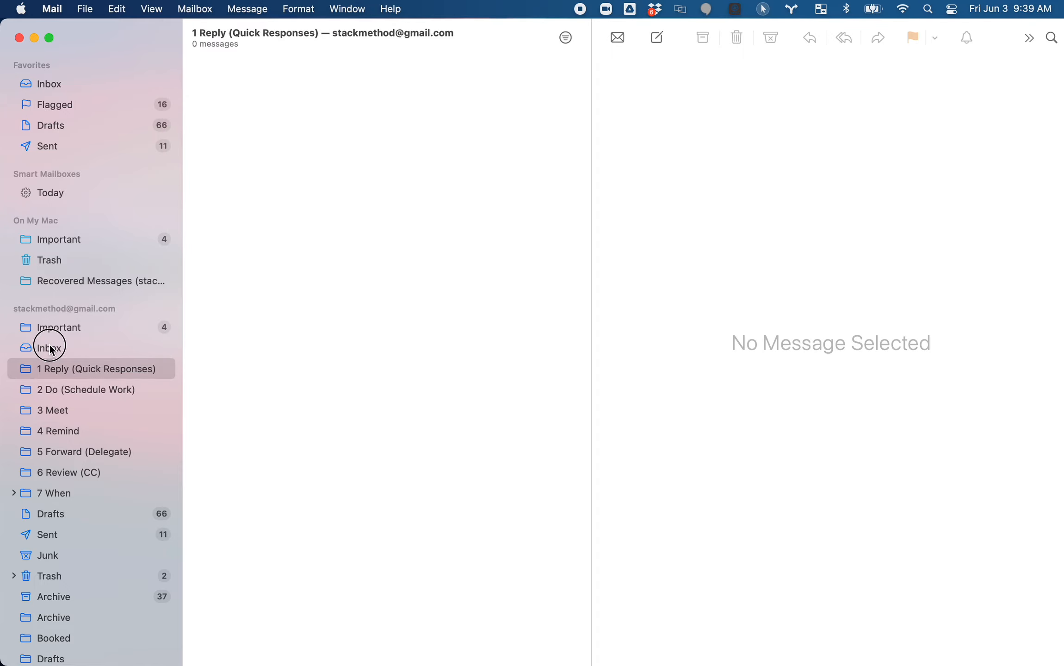
click(50, 348)
click(247, 9)
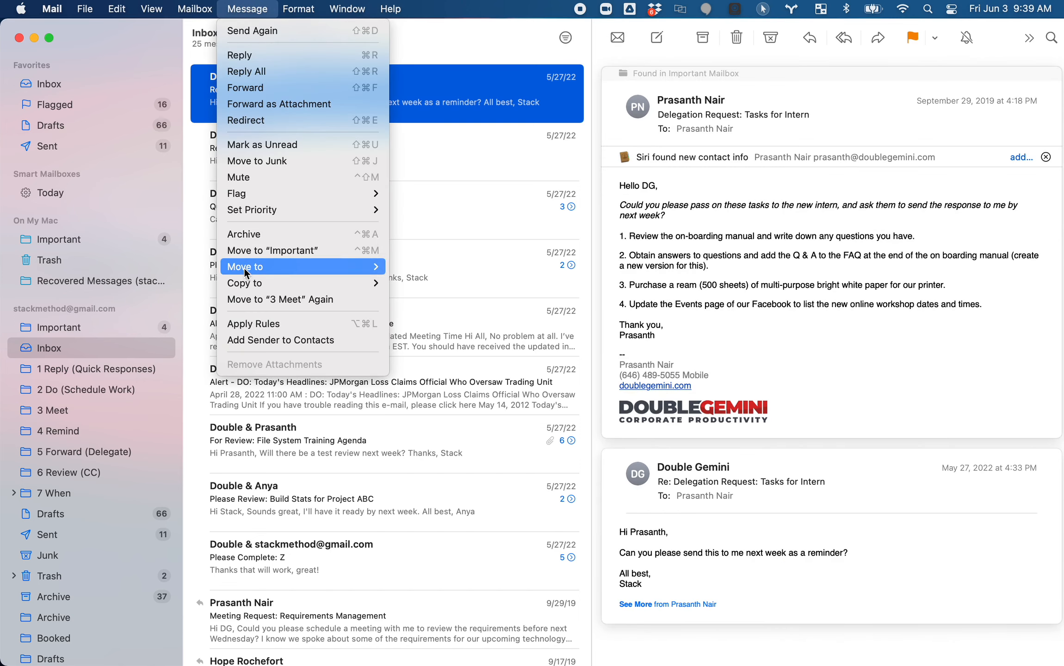
mouse_move(244, 269)
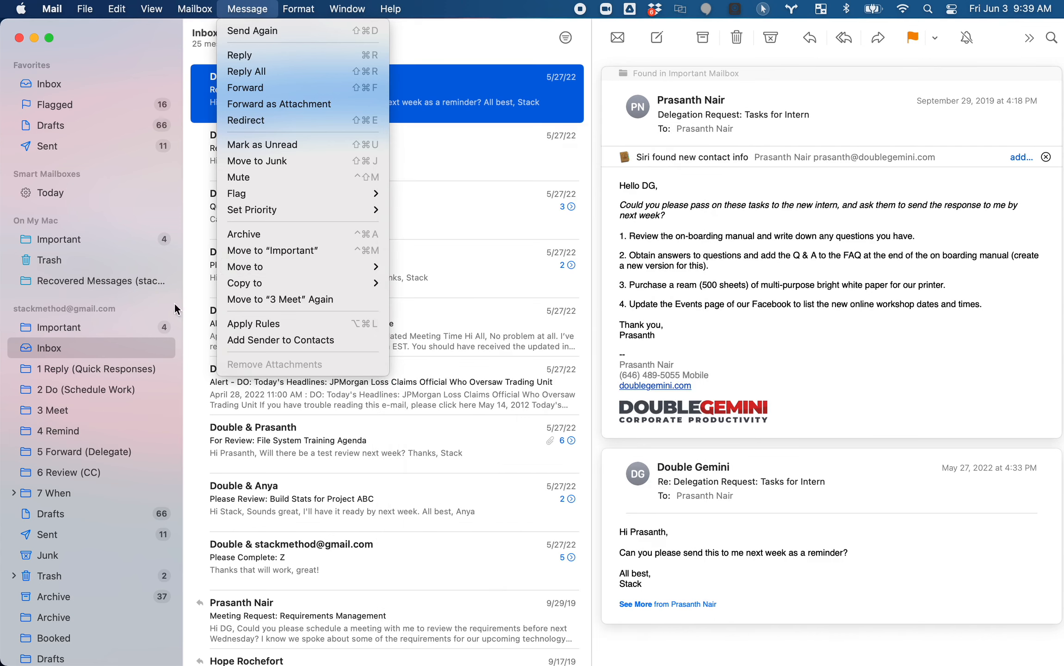
click(55, 348)
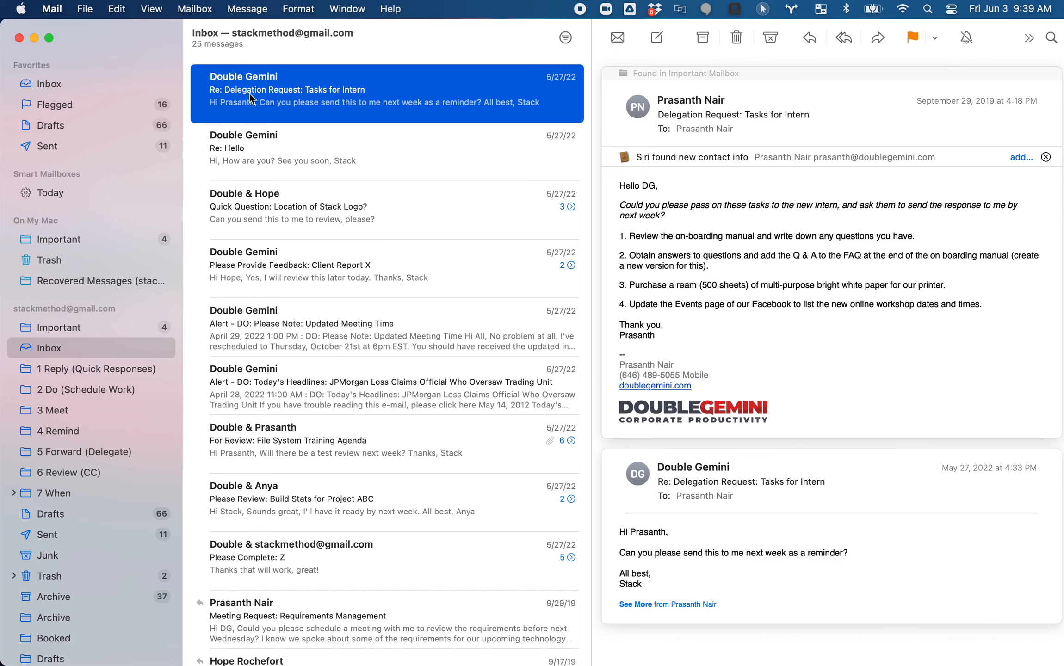
Move the inbox's first three conversations to 1 Reply (Quick Responses) and the Client Report X conversation to 2 Do (Schedule Work).
key(ctrl+4)
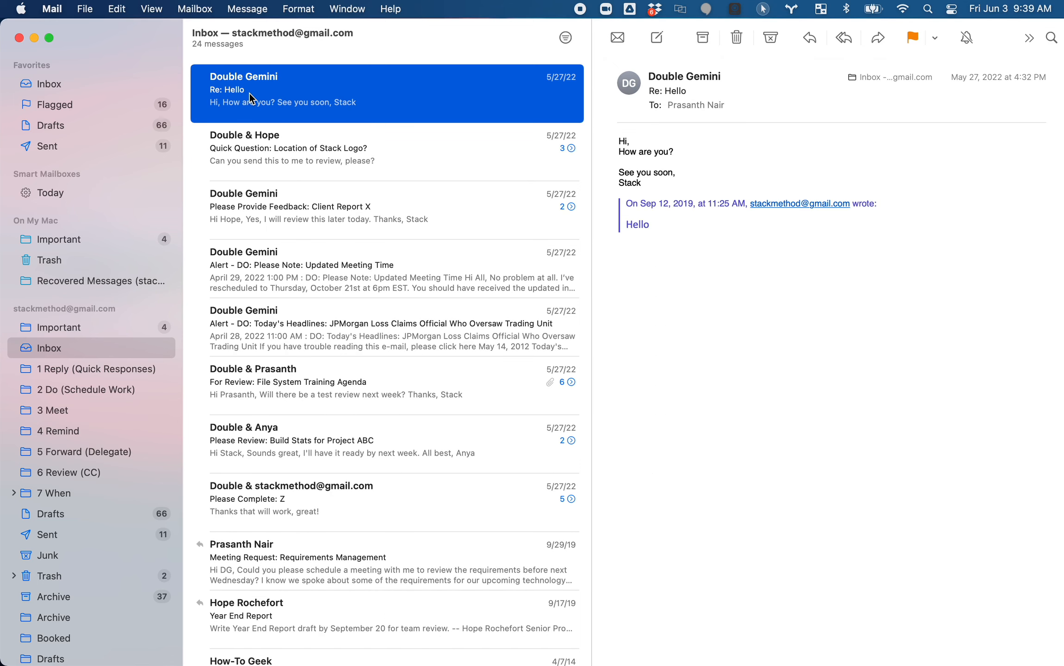
key(ctrl+4)
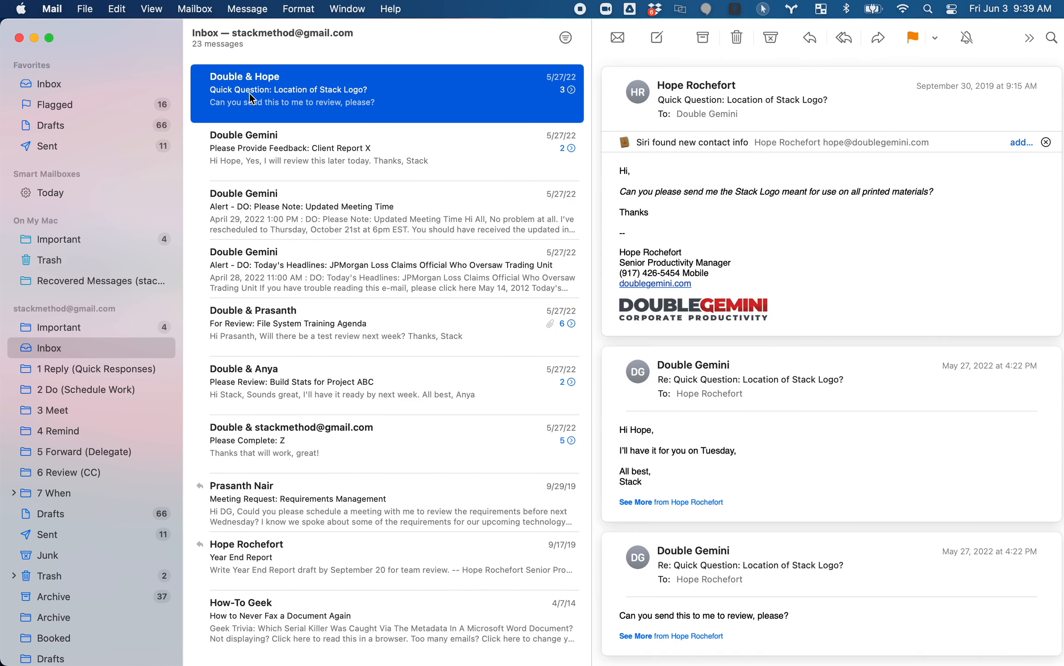
key(ctrl+4)
key(ctrl+4)
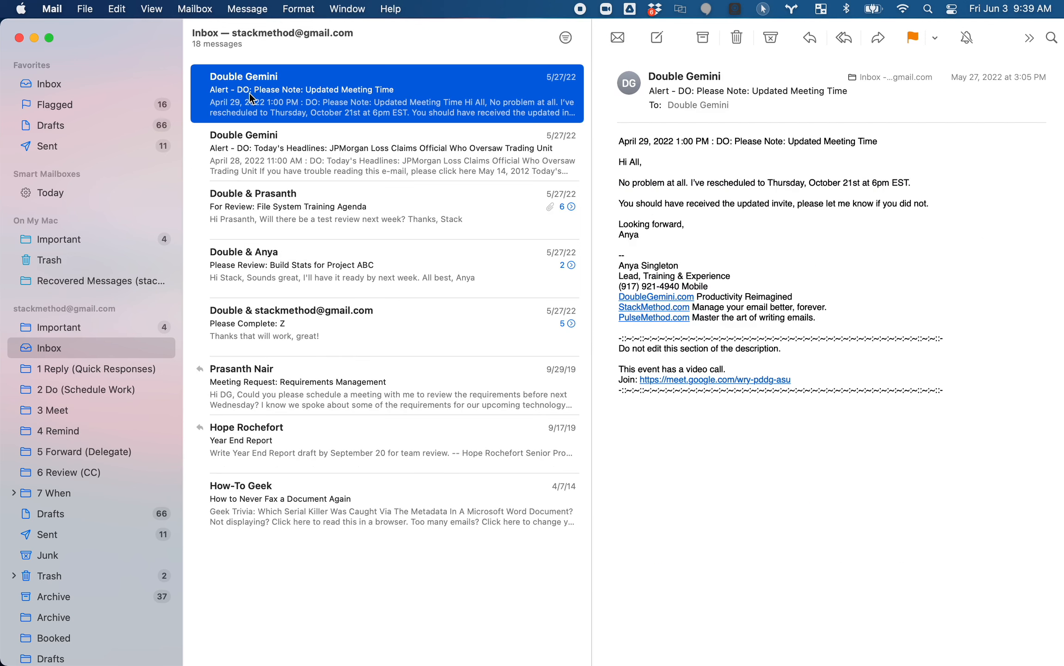
Check the filed messages in the 1 Reply (Quick Responses) and 2 Do (Schedule Work) folders, and return to the inbox.
click(50, 369)
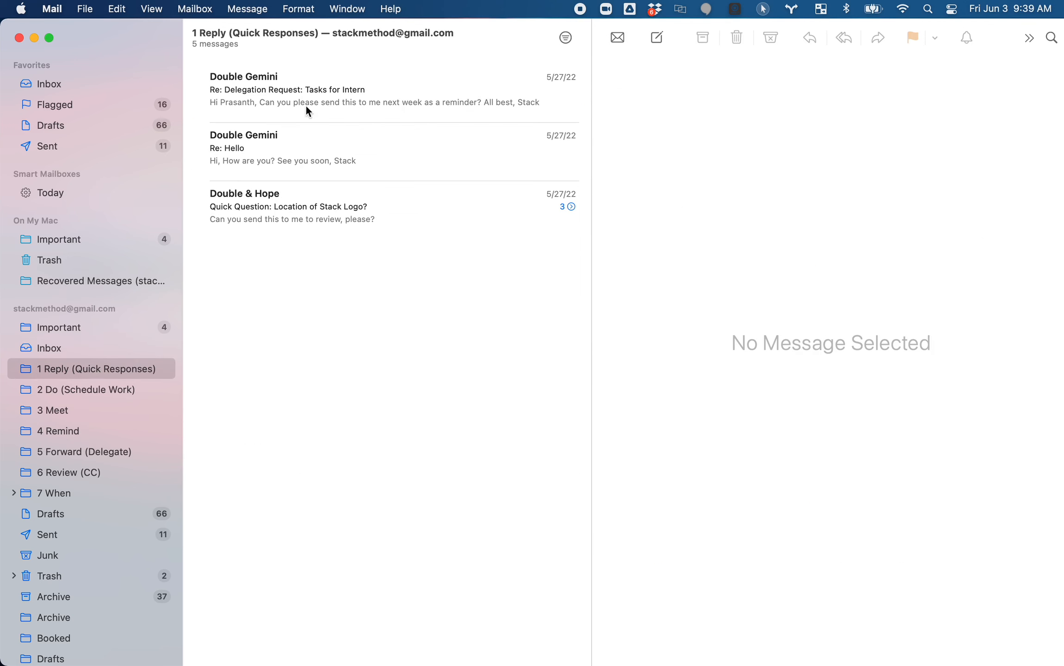
click(53, 391)
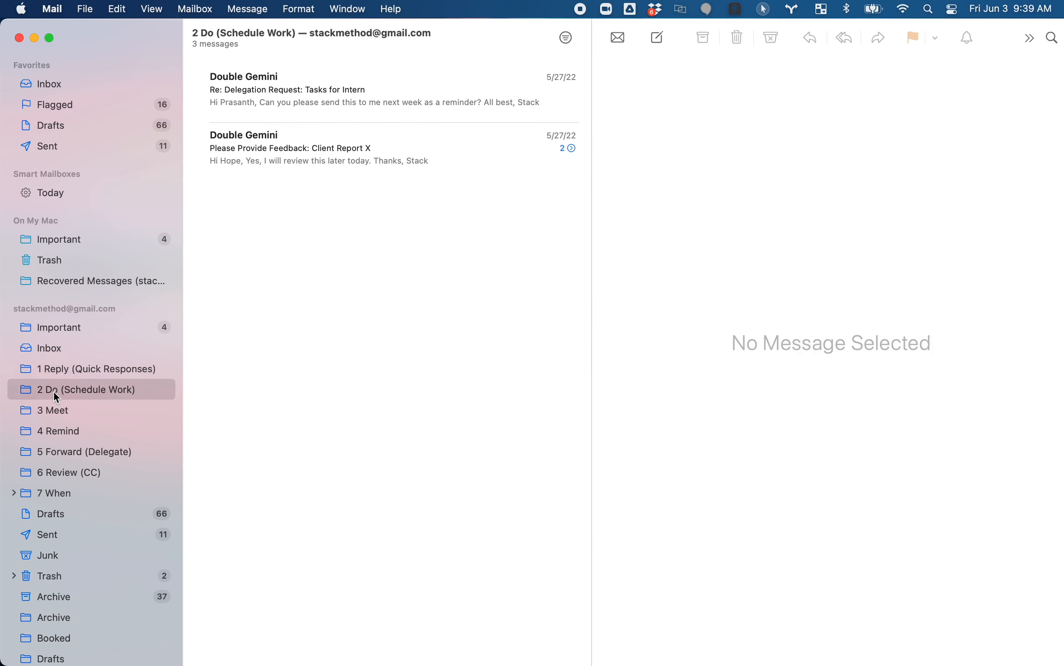
click(50, 369)
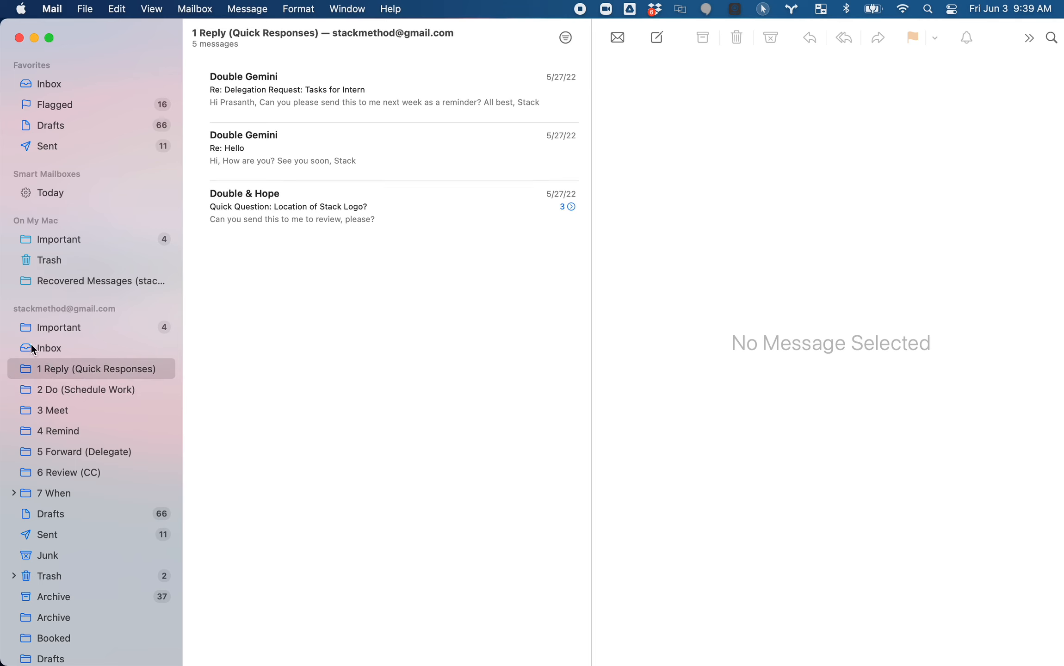
click(49, 349)
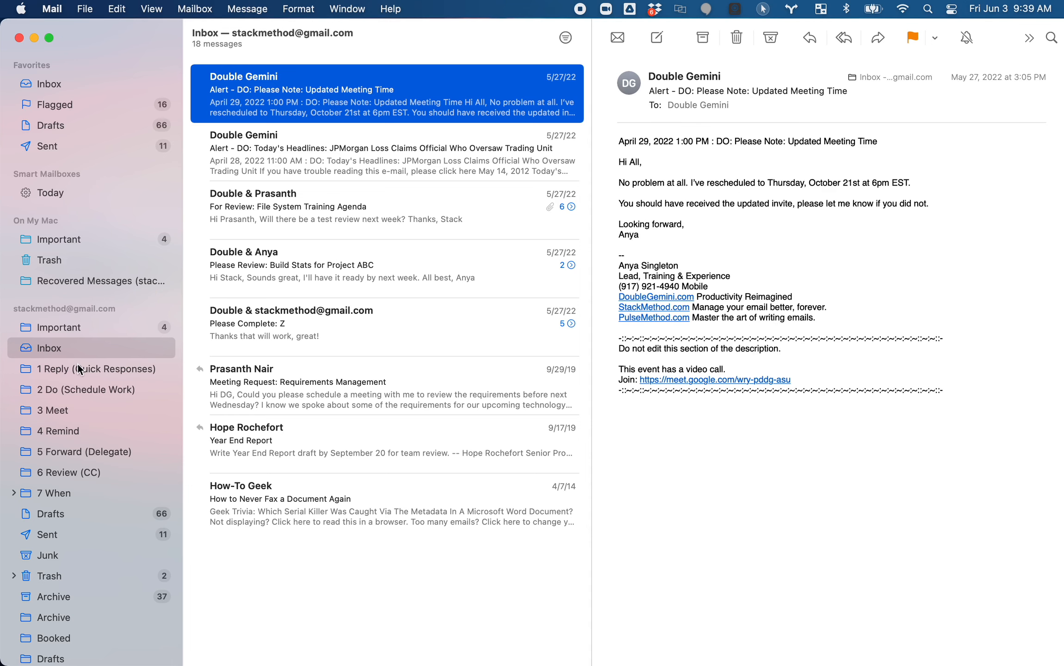